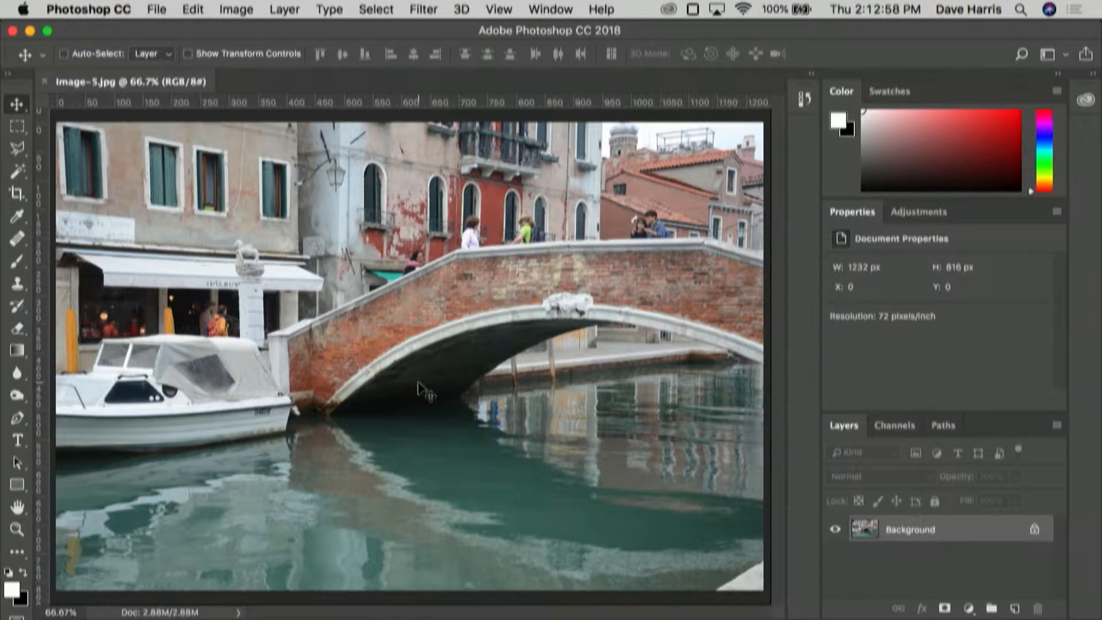
Step: Add a new empty layer above the Background and name it "Remove Person"
{"action": "key", "text": "super+equal"}
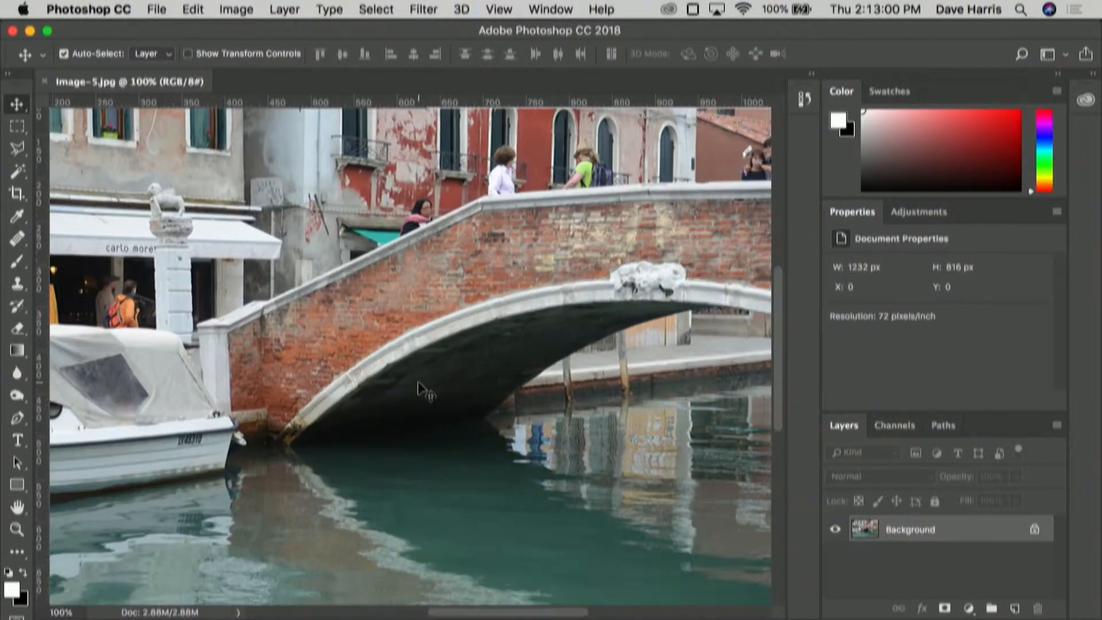
{"action": "key", "text": "super+equal"}
{"action": "key", "text": "super+equal"}
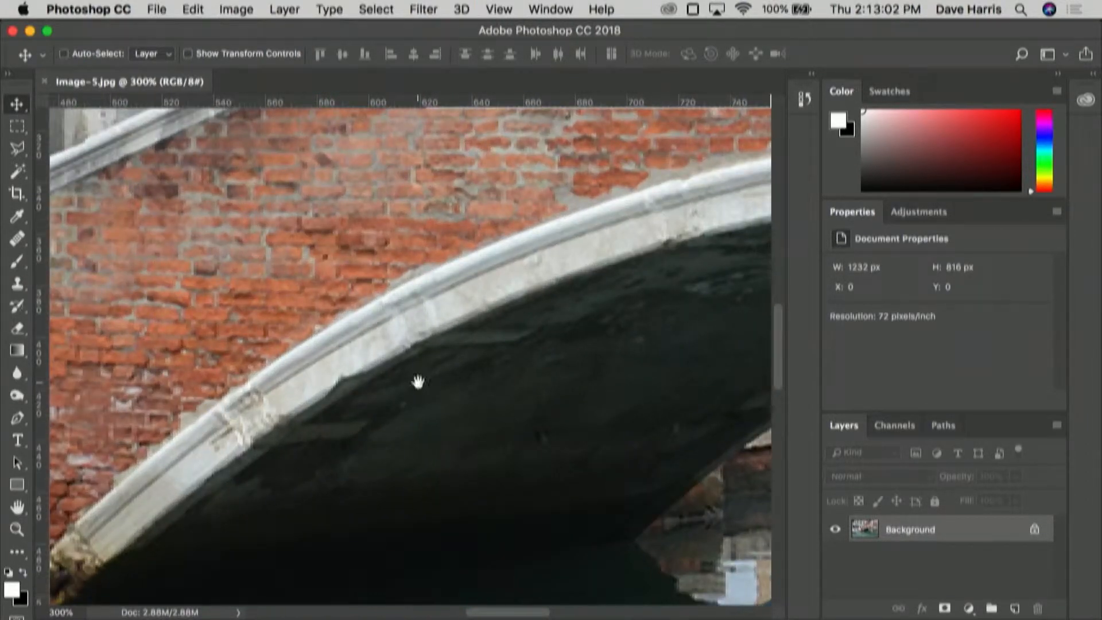
{"action": "scroll", "coordinate": [470, 245], "scroll_direction": "up", "scroll_amount": 10}
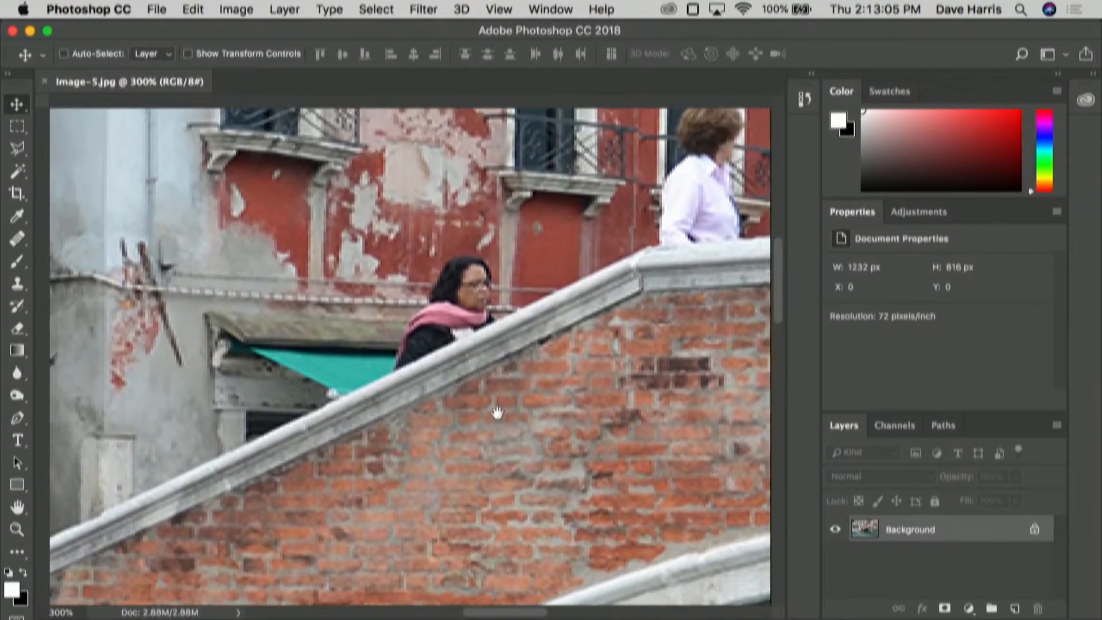
{"action": "left_click_drag", "start_coordinate": [498, 413], "coordinate": [500, 425]}
{"action": "key", "text": "super+r"}
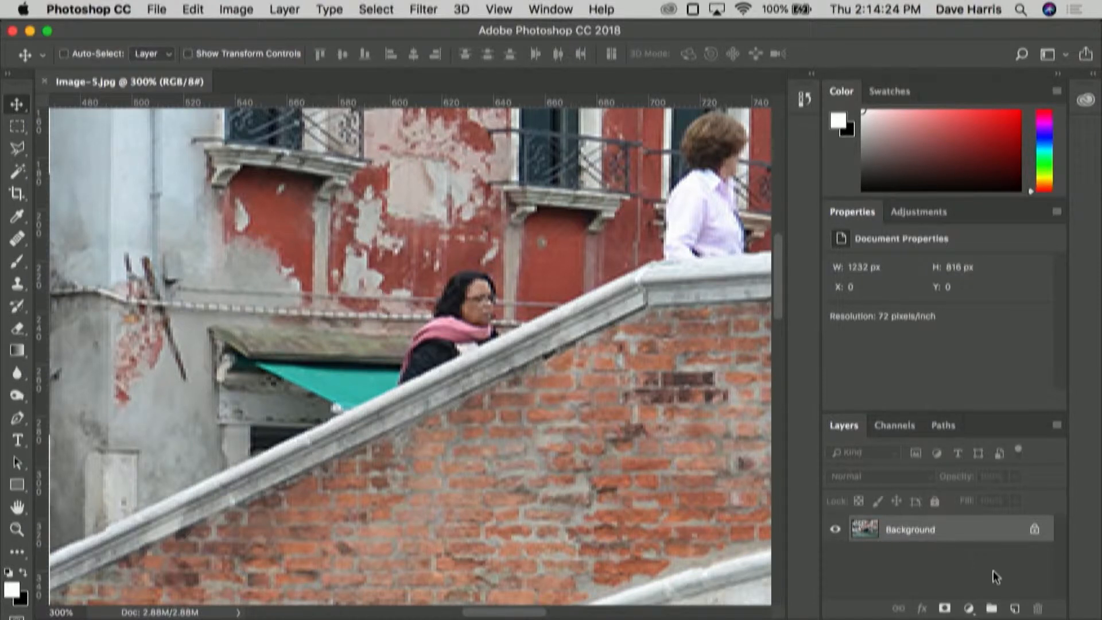
{"action": "left_click", "coordinate": [1015, 608]}
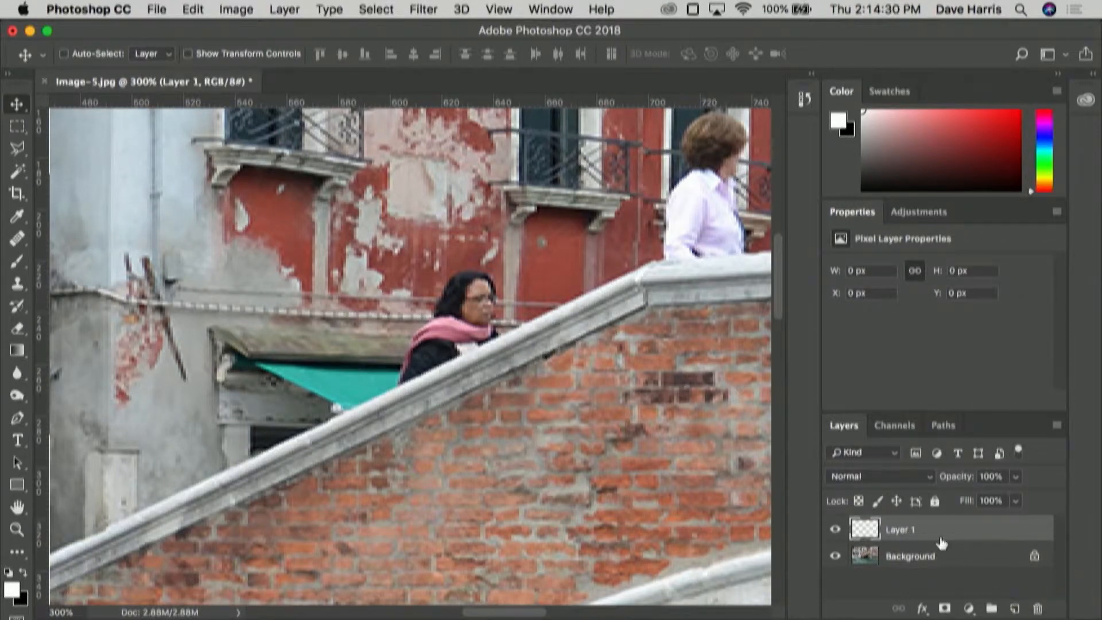
{"action": "double_click", "coordinate": [902, 531]}
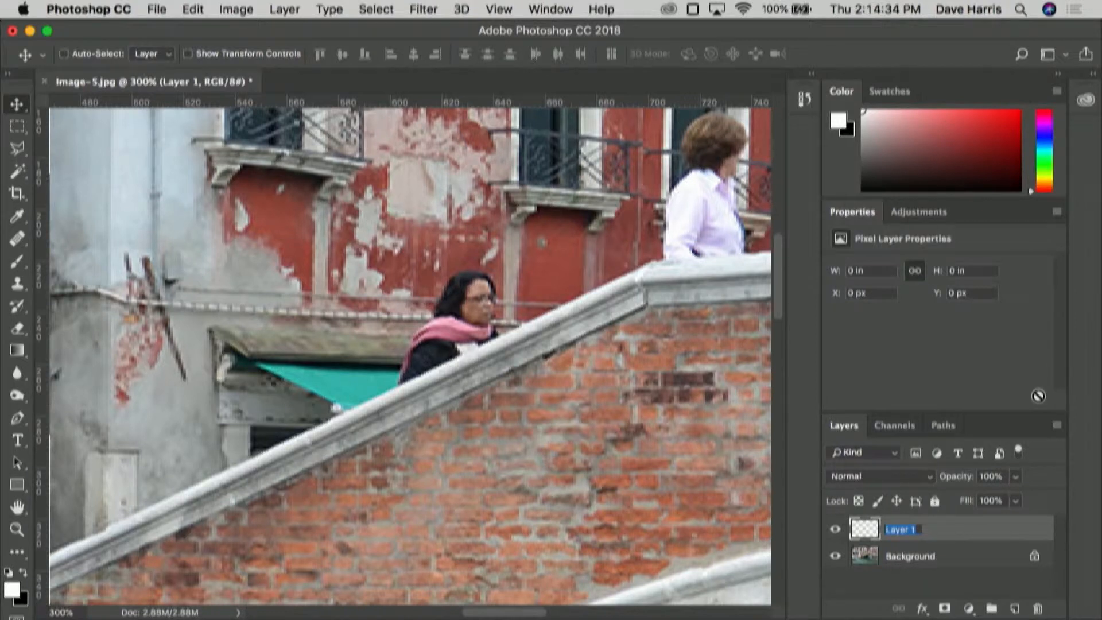
{"action": "type", "text": "Remove Person"}
{"action": "key", "text": "Return"}
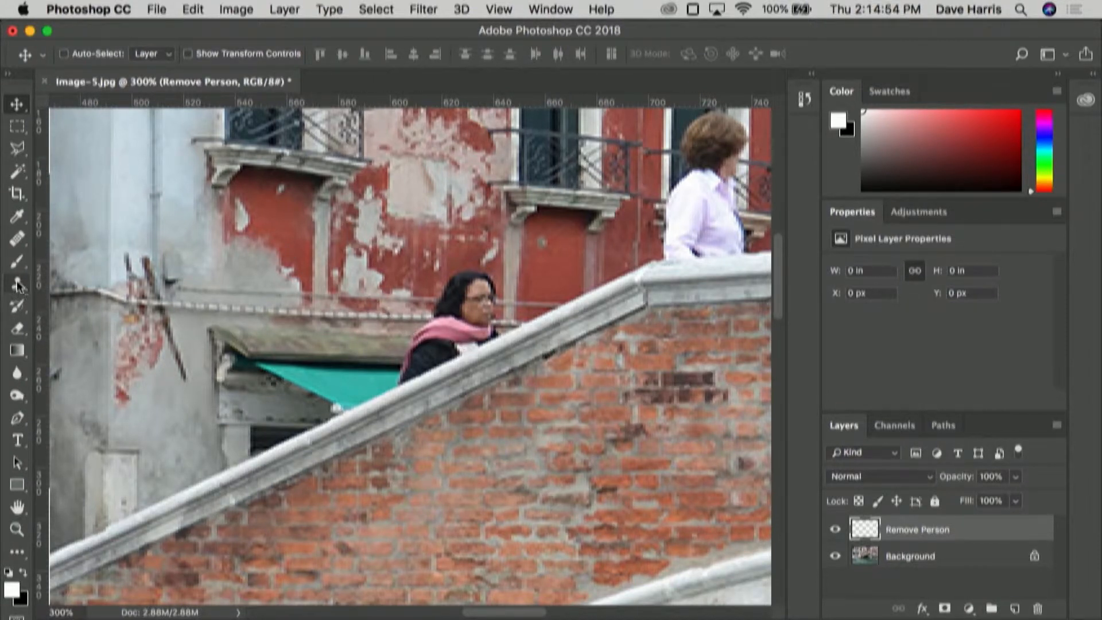
Step: Choose the Clone Stamp Tool and set it to sample All Layers
{"action": "mouse_move", "coordinate": [18, 287]}
{"action": "left_mouse_down"}
{"action": "mouse_move", "coordinate": [64, 285]}
{"action": "mouse_move", "coordinate": [73, 301]}
{"action": "left_mouse_up"}
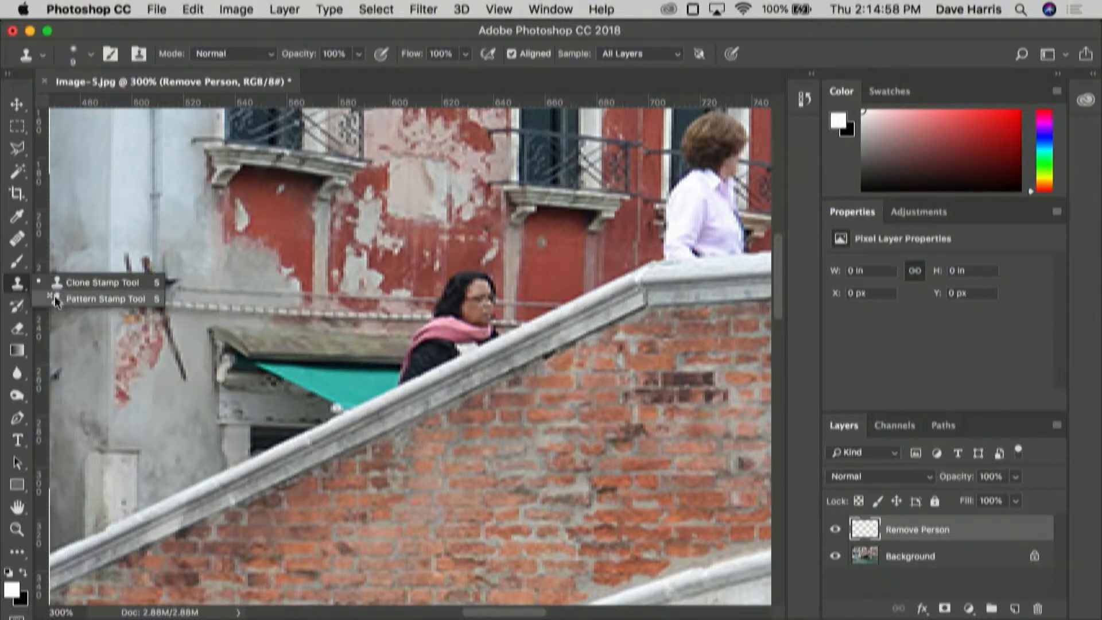
{"action": "left_click", "coordinate": [91, 282]}
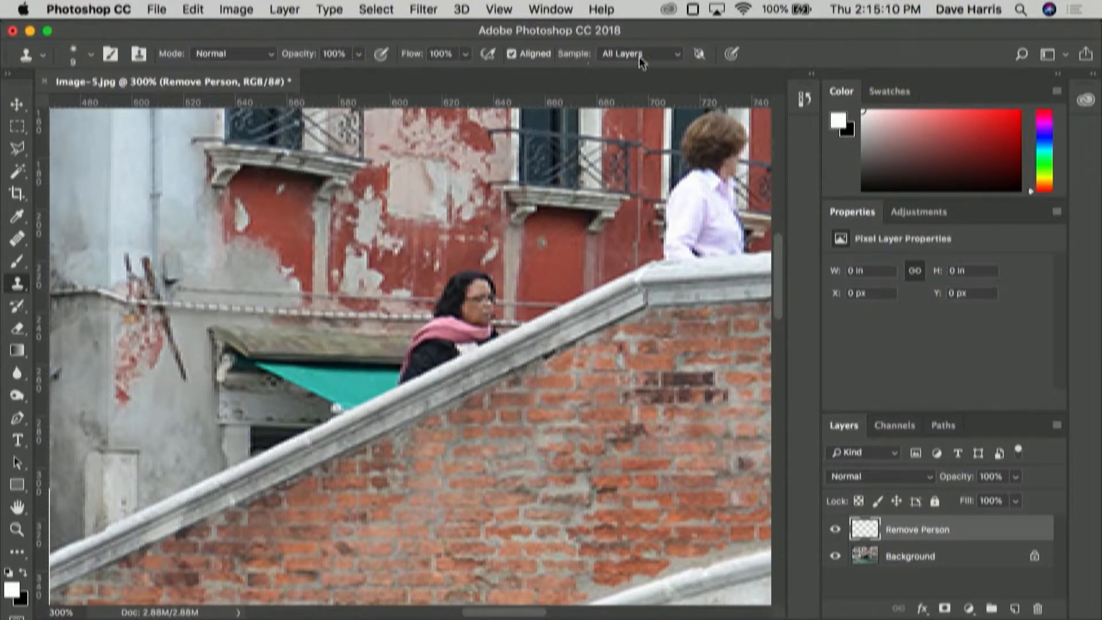
{"action": "left_click", "coordinate": [678, 54]}
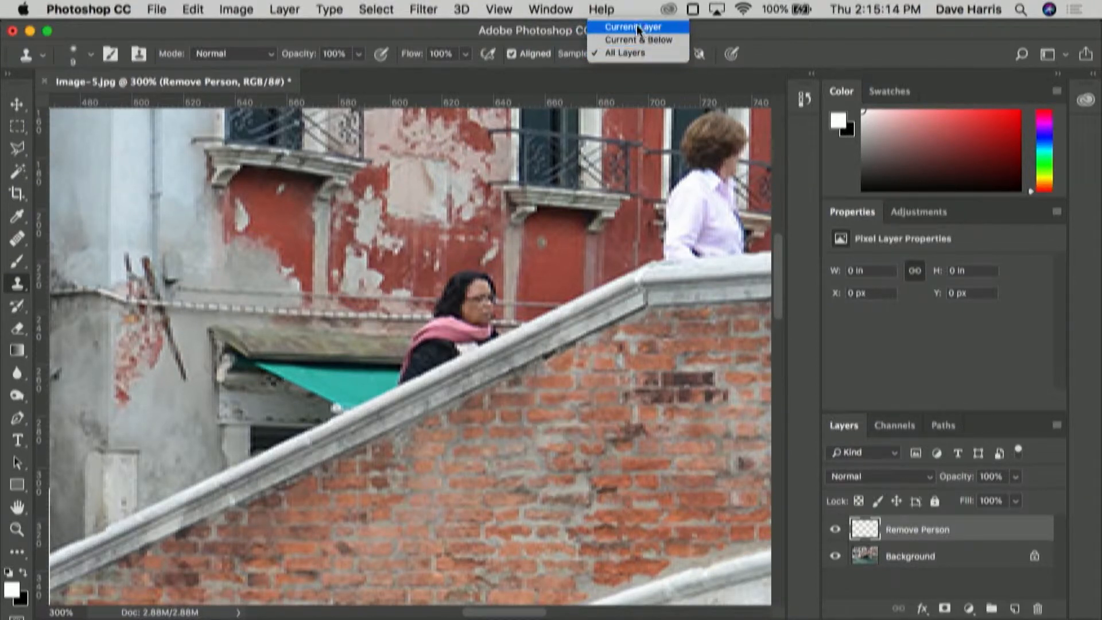
{"action": "left_click", "coordinate": [646, 52]}
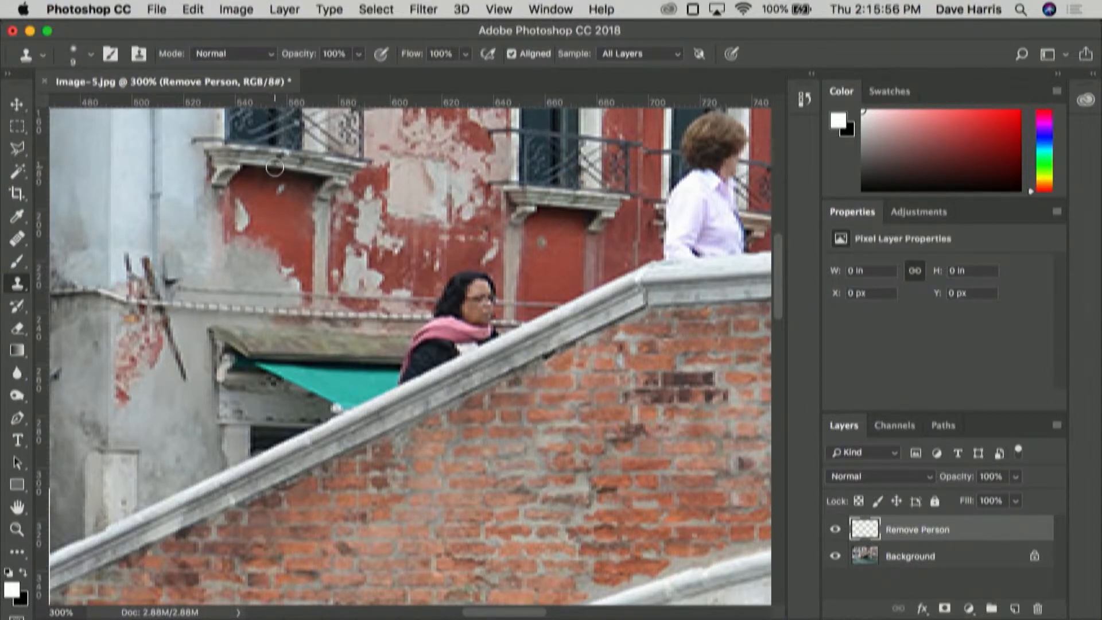
Step: Close a Polygonal Lasso selection around the woman in the pink scarf and the wall behind her, following the bridge railing's upper edge
{"action": "left_click", "coordinate": [16, 151]}
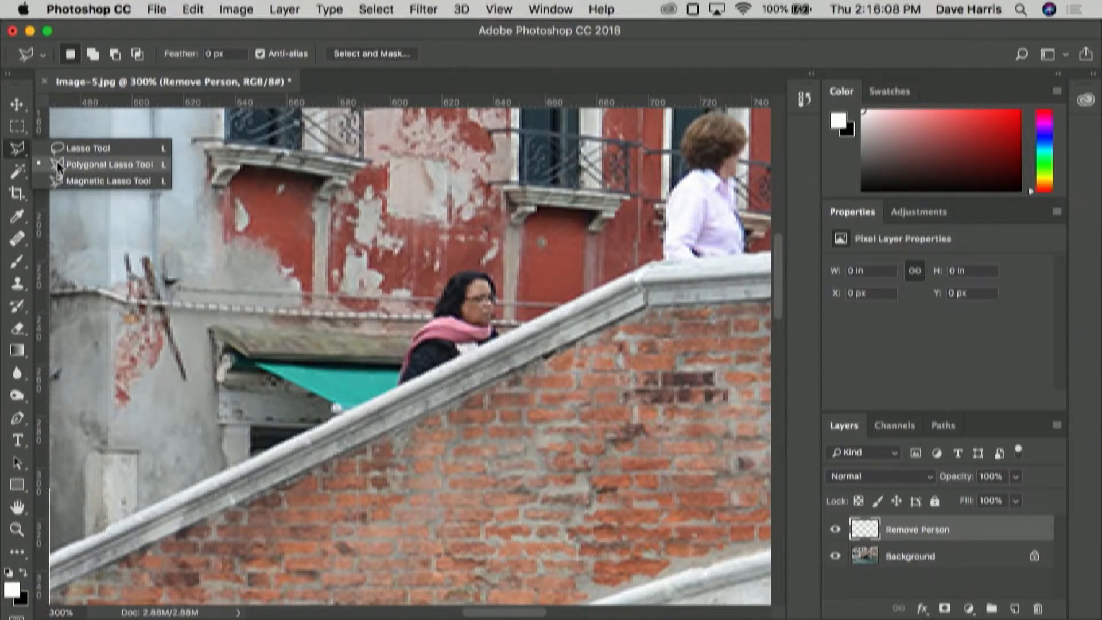
{"action": "left_click", "coordinate": [91, 164]}
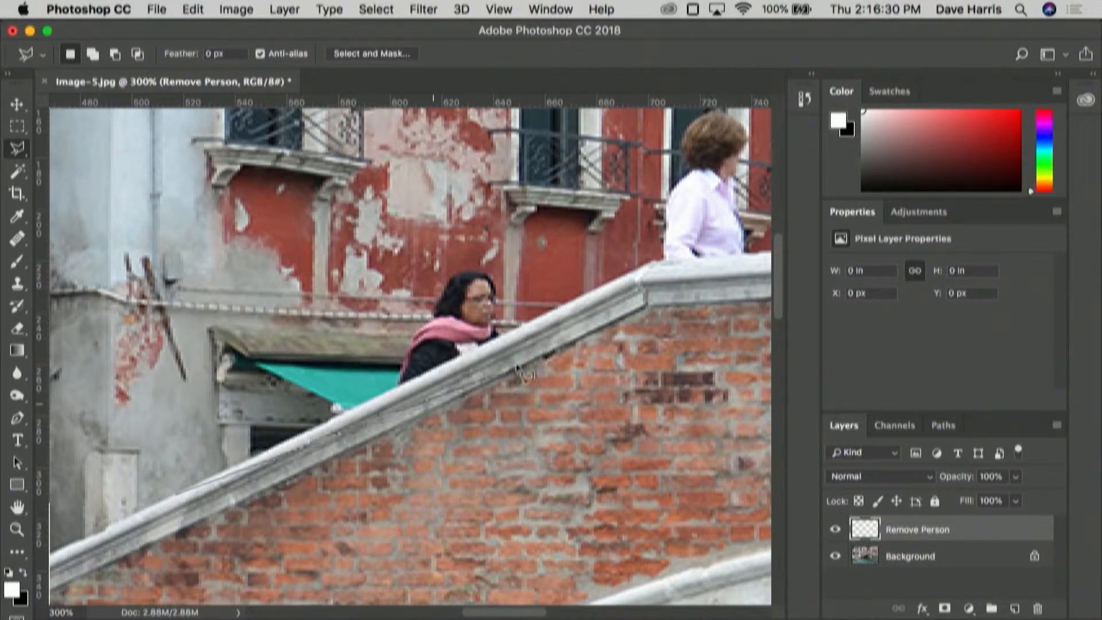
{"action": "left_click", "coordinate": [634, 274]}
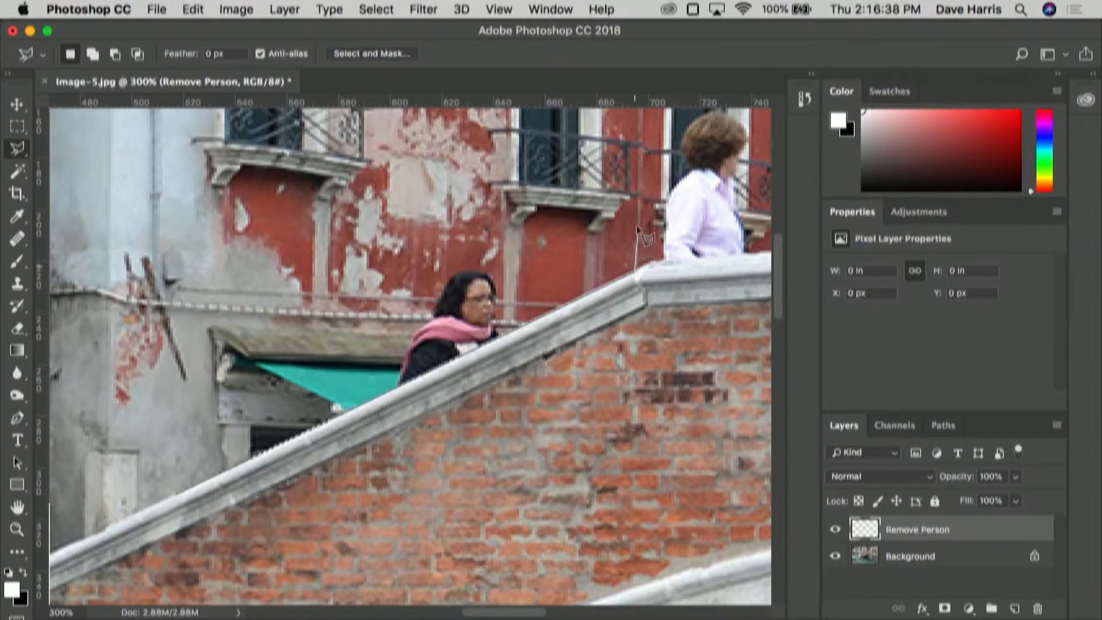
{"action": "left_click", "coordinate": [634, 124]}
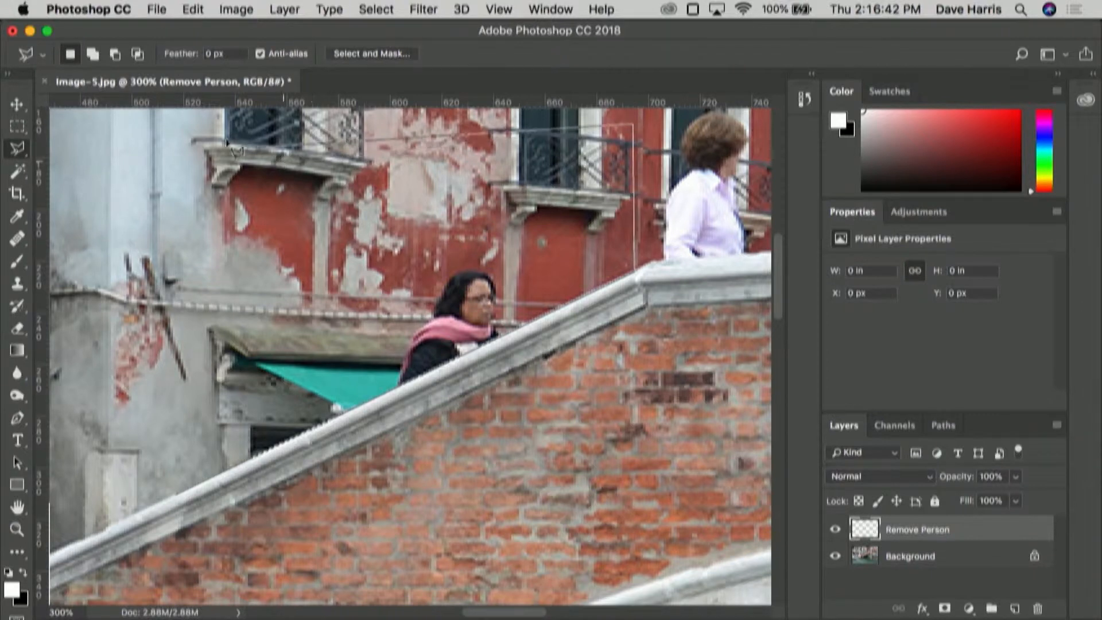
{"action": "left_click", "coordinate": [66, 129]}
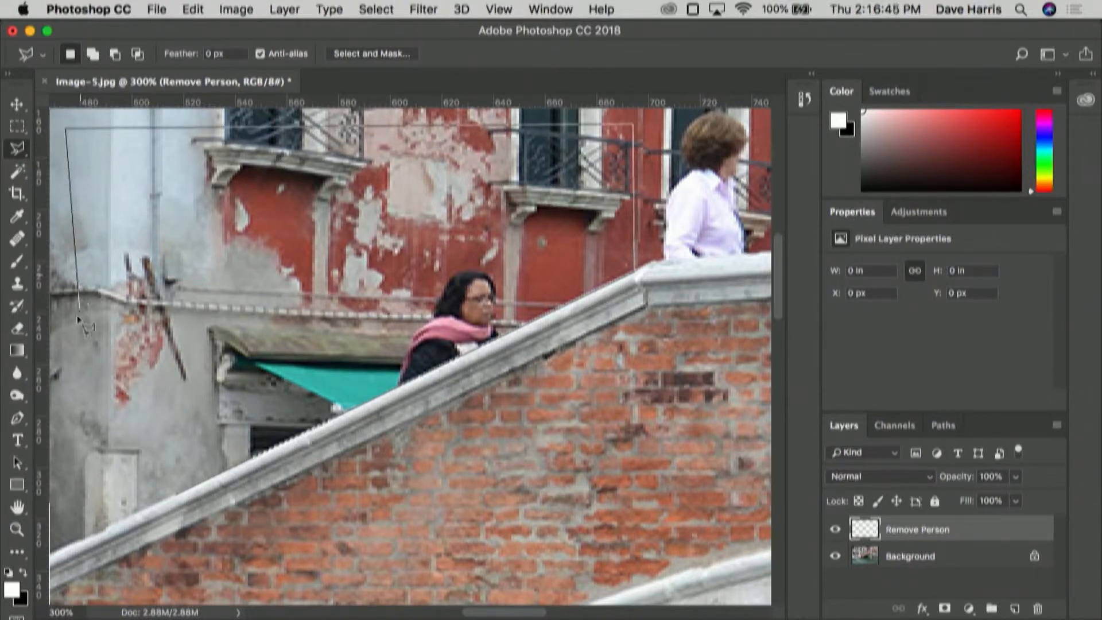
{"action": "double_click", "coordinate": [112, 430]}
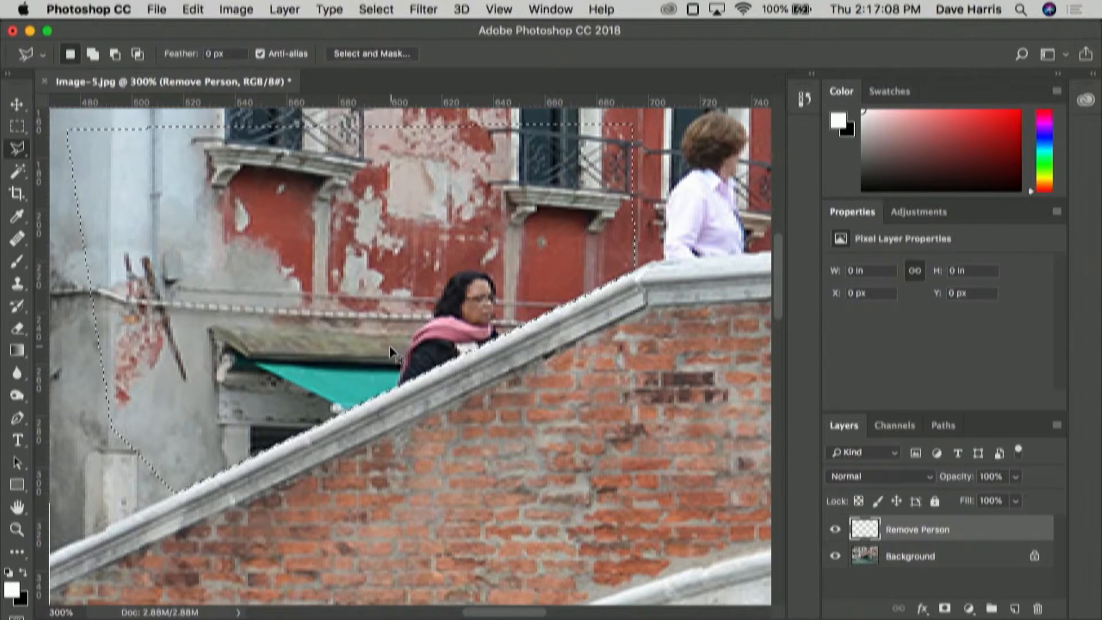
Step: Clone the surrounding wall, ledge and awning over the woman in the pink scarf inside the selection until she is fully covered
{"action": "key", "text": "super+equal"}
{"action": "key", "text": "super+equal"}
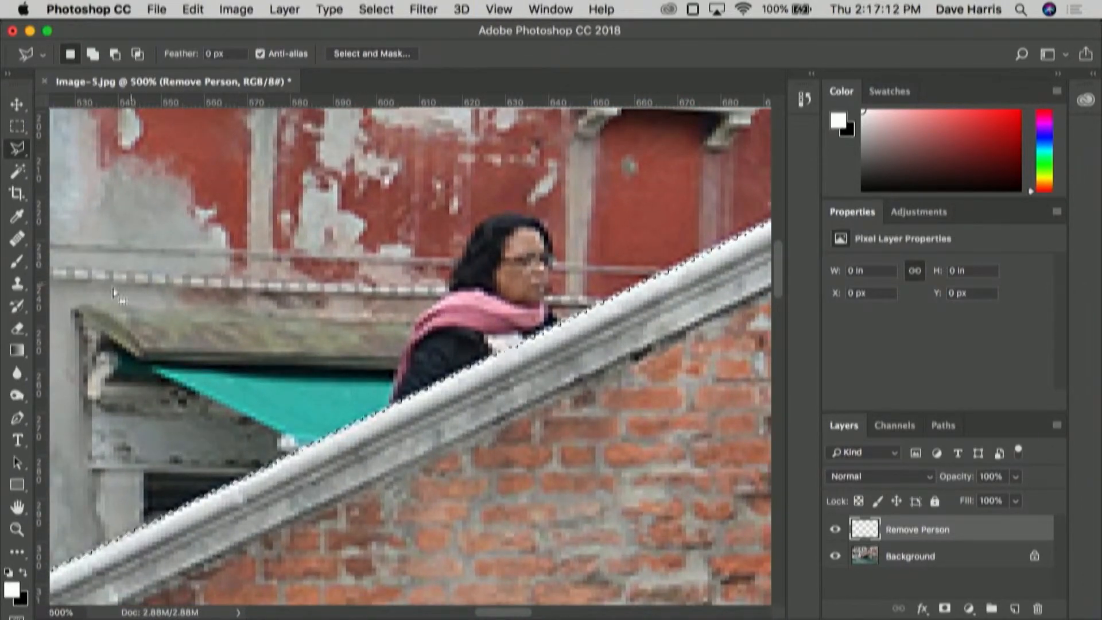
{"action": "left_click", "coordinate": [18, 284]}
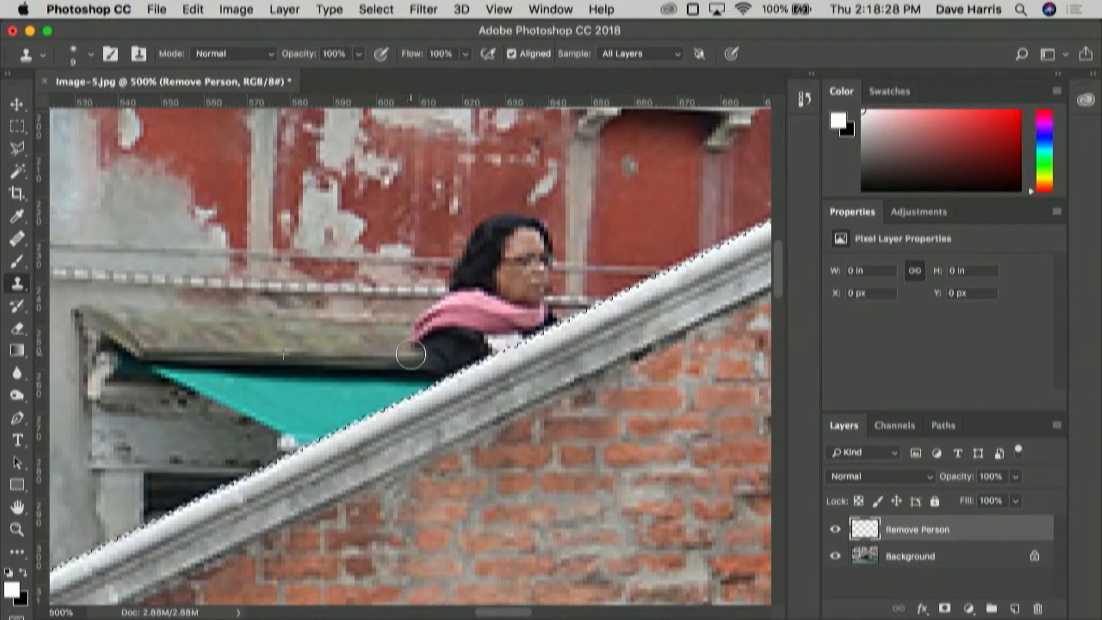
{"action": "mouse_move", "coordinate": [416, 344]}
{"action": "left_mouse_down"}
{"action": "mouse_move", "coordinate": [438, 317]}
{"action": "mouse_move", "coordinate": [433, 373]}
{"action": "mouse_move", "coordinate": [455, 362]}
{"action": "mouse_move", "coordinate": [442, 304]}
{"action": "mouse_move", "coordinate": [451, 335]}
{"action": "mouse_move", "coordinate": [465, 261]}
{"action": "mouse_move", "coordinate": [497, 228]}
{"action": "mouse_move", "coordinate": [491, 236]}
{"action": "mouse_move", "coordinate": [530, 226]}
{"action": "mouse_move", "coordinate": [493, 259]}
{"action": "mouse_move", "coordinate": [486, 313]}
{"action": "left_mouse_up"}
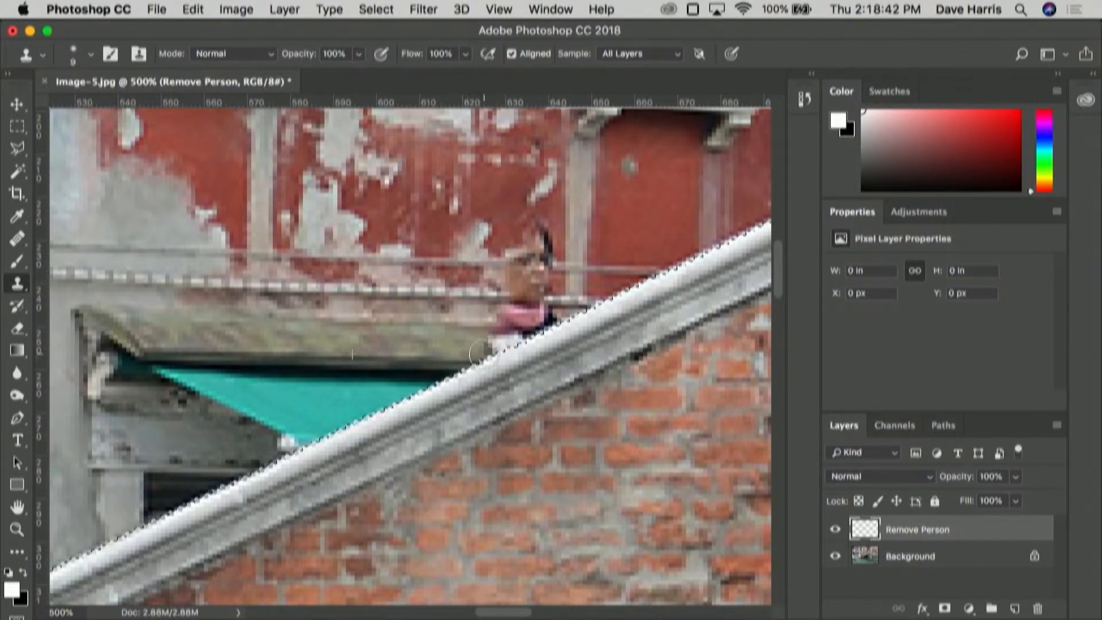
{"action": "mouse_move", "coordinate": [516, 286]}
{"action": "left_mouse_down"}
{"action": "mouse_move", "coordinate": [522, 246]}
{"action": "mouse_move", "coordinate": [527, 271]}
{"action": "mouse_move", "coordinate": [543, 230]}
{"action": "mouse_move", "coordinate": [543, 277]}
{"action": "left_mouse_up"}
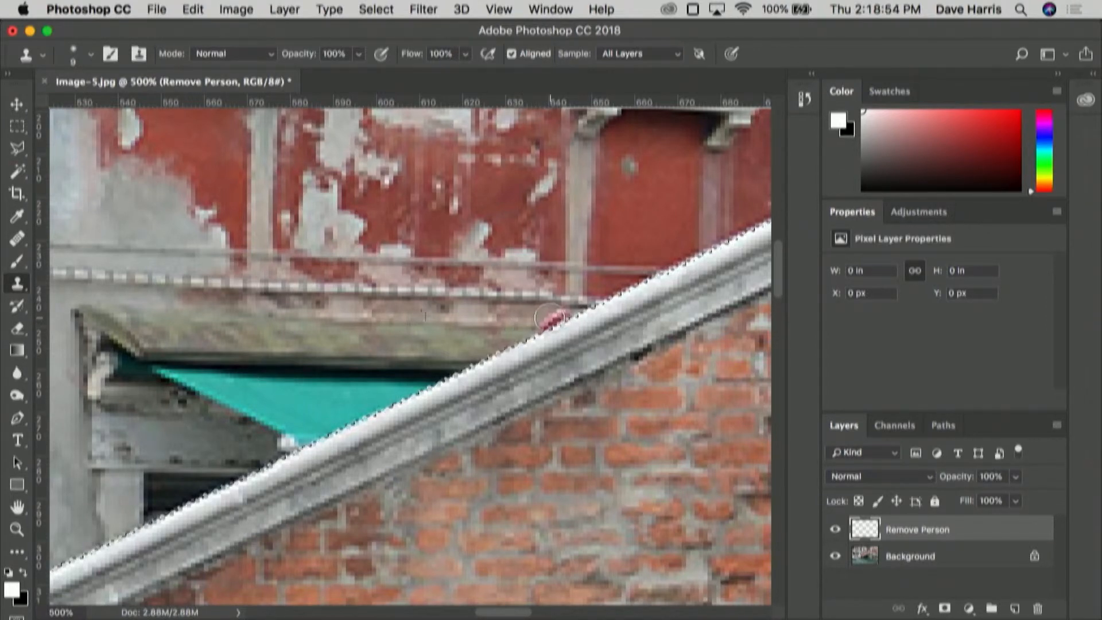
{"action": "left_click", "coordinate": [550, 317]}
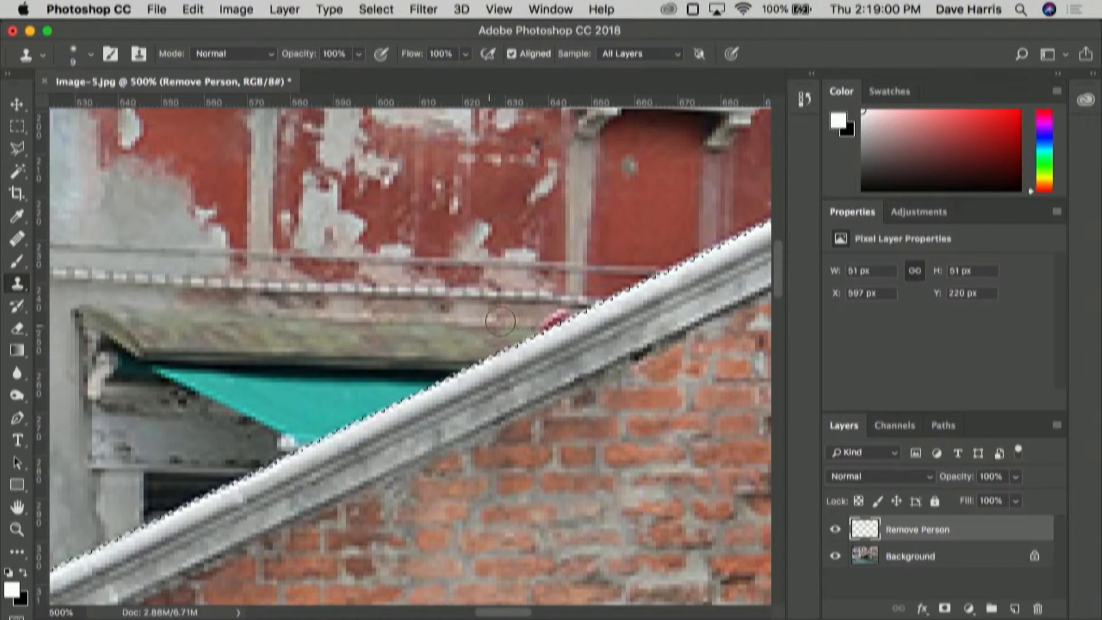
{"action": "key", "text": "super+z"}
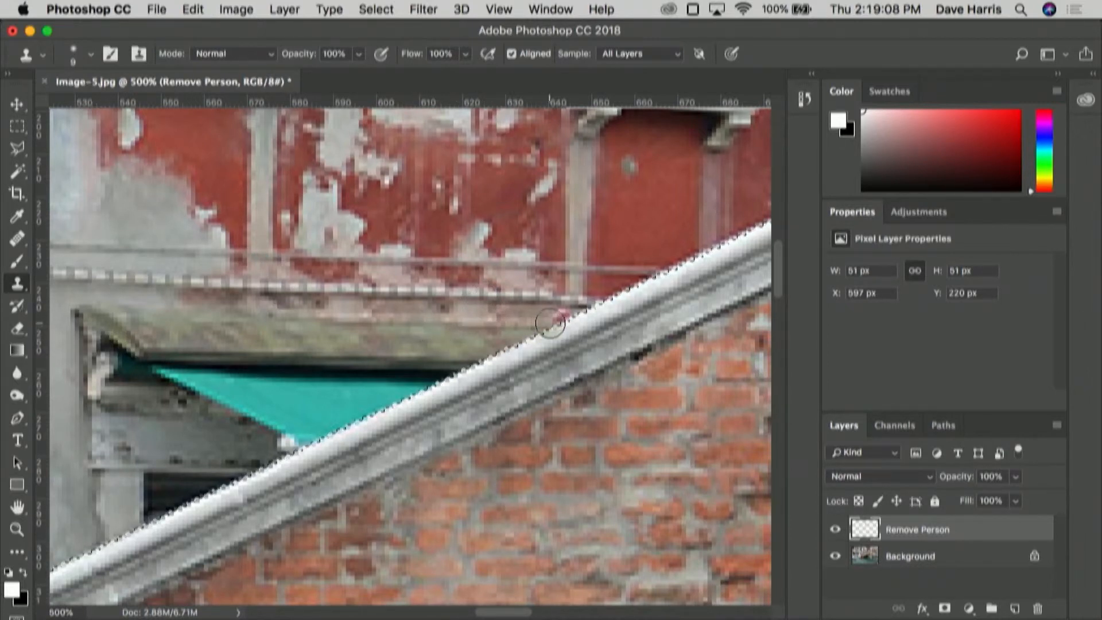
{"action": "left_click_drag", "start_coordinate": [550, 323], "coordinate": [576, 312]}
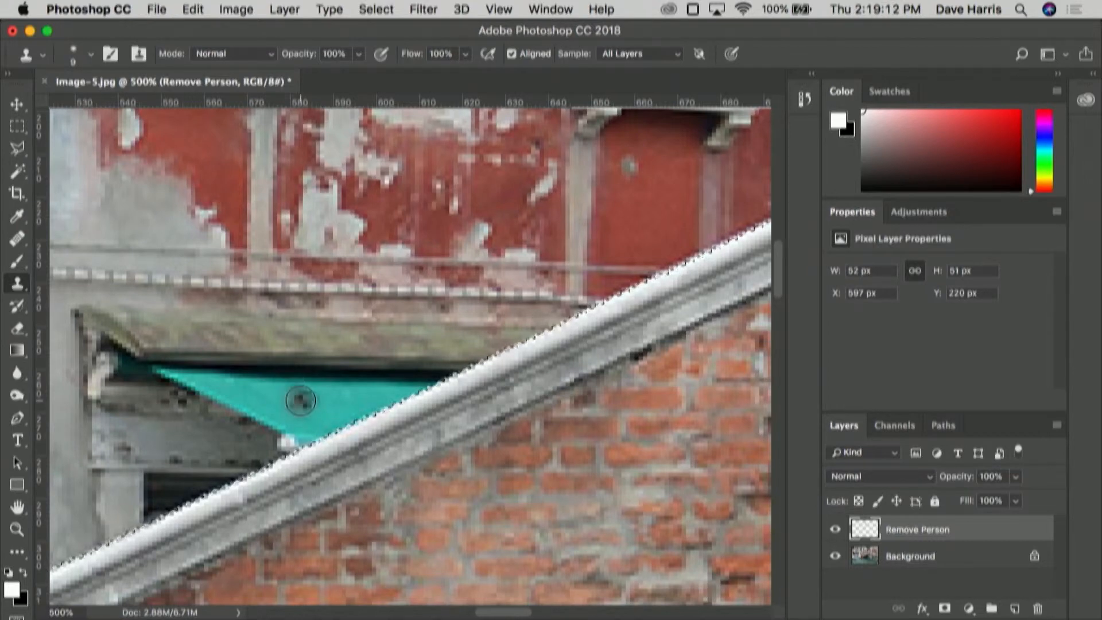
Step: Touch up the cloned wall where the cables meet the railing with the Clone Stamp, and clear the selection
{"action": "key", "text": "super+minus"}
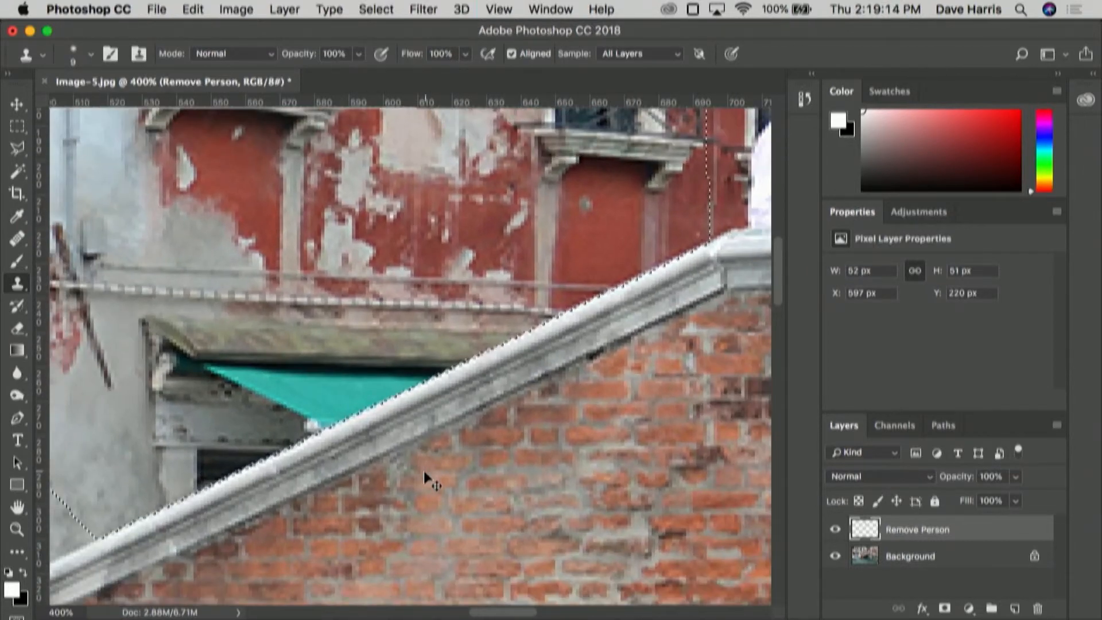
{"action": "key", "text": "super+minus"}
{"action": "key", "text": "super+minus"}
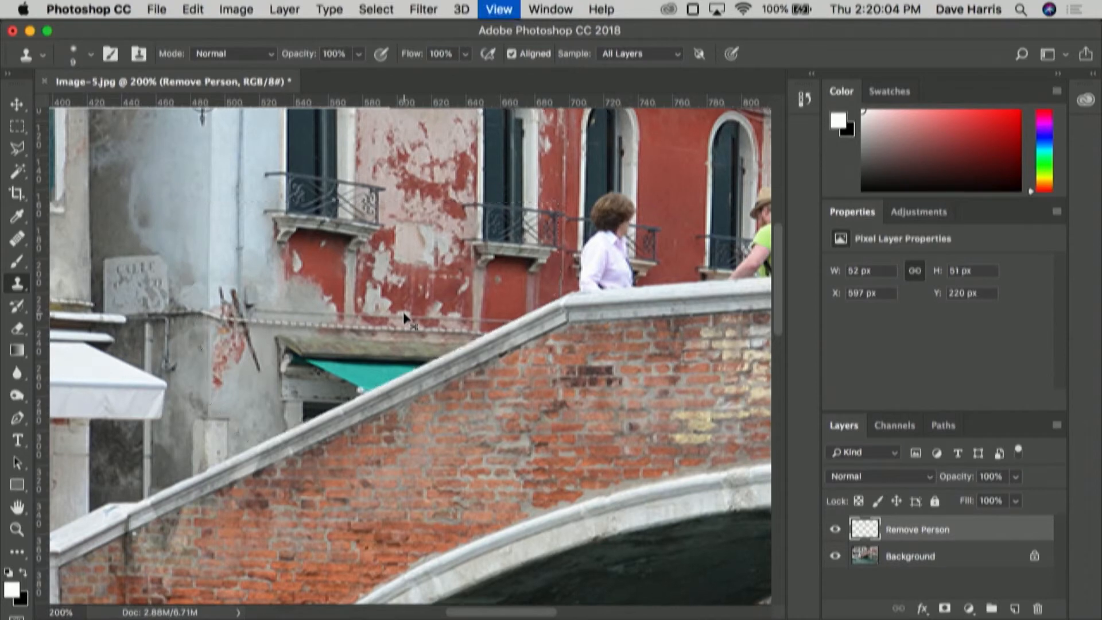
{"action": "key", "text": "super+equal"}
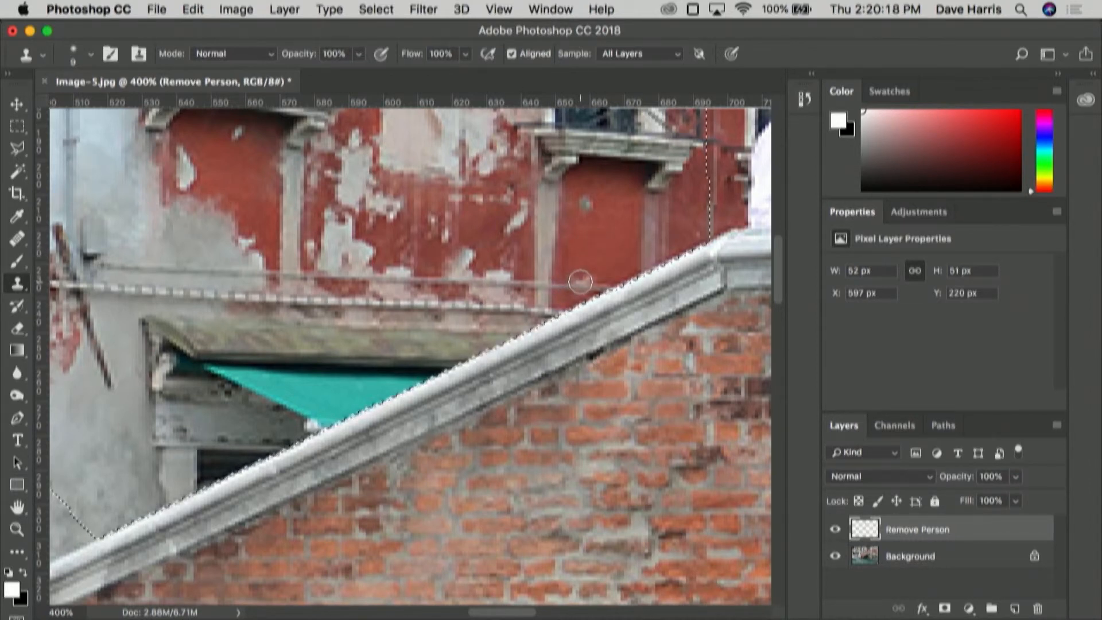
{"action": "left_click", "coordinate": [579, 282], "text": "alt"}
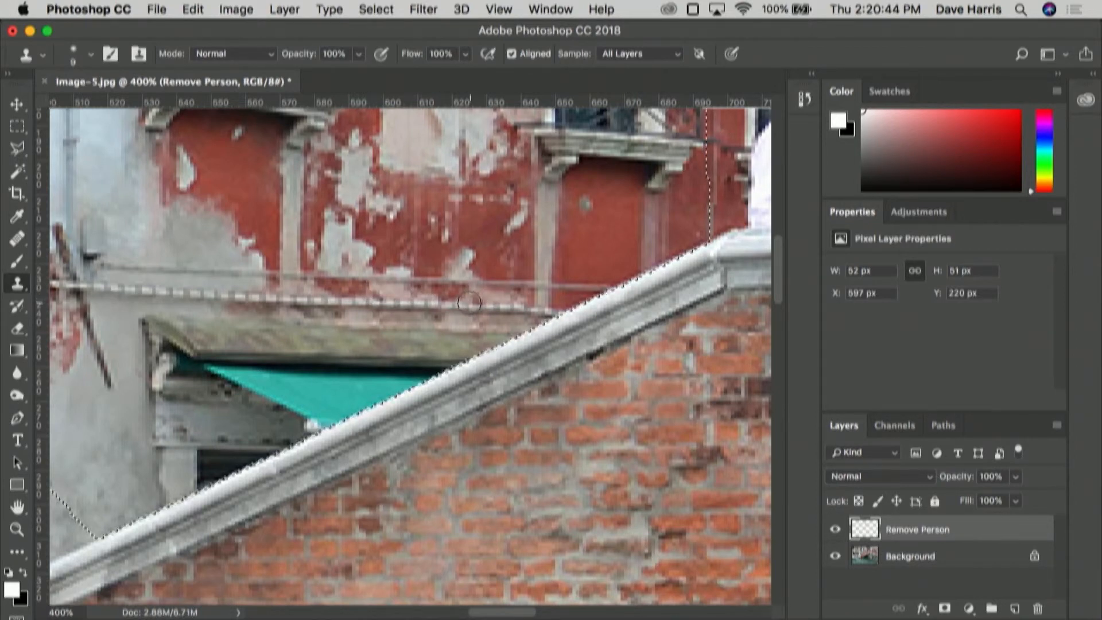
{"action": "left_click", "coordinate": [242, 293], "text": "alt"}
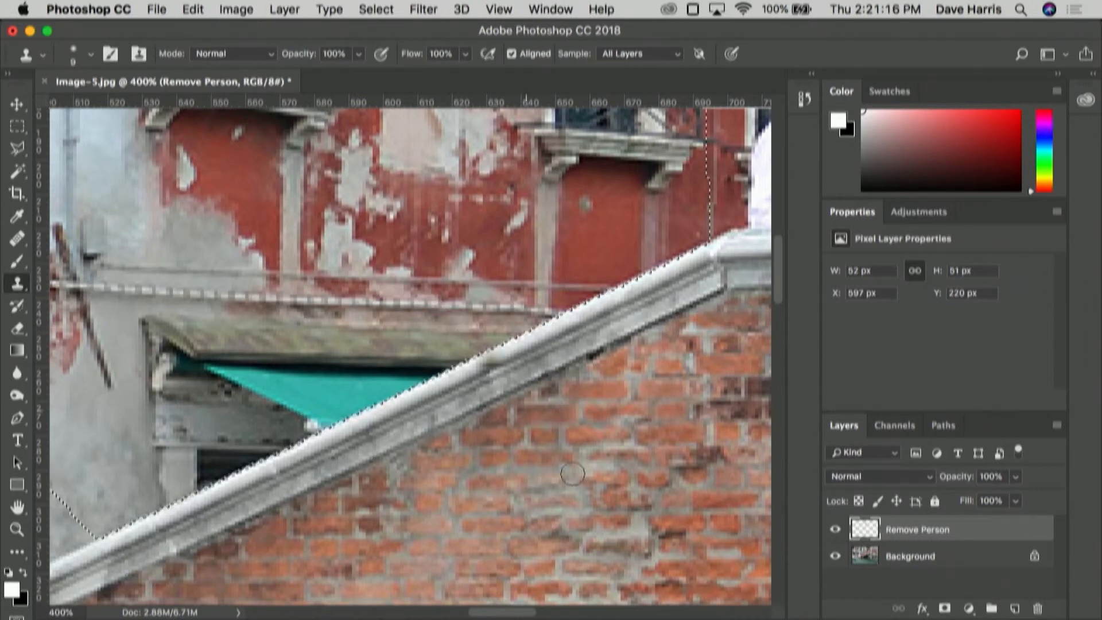
{"action": "key", "text": "super+0"}
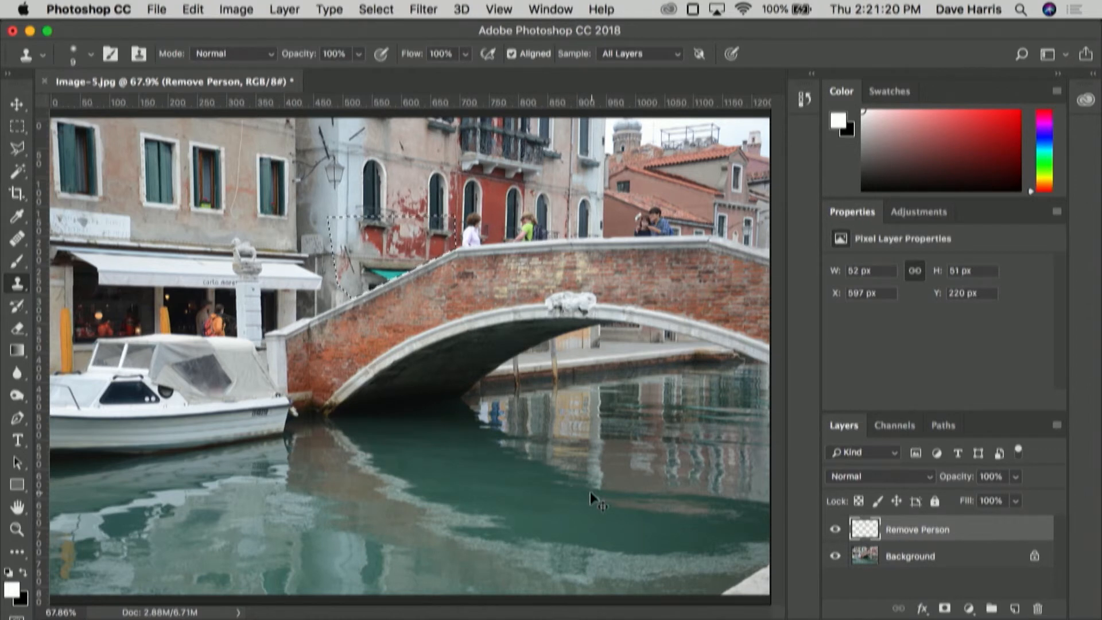
{"action": "key", "text": "super+d"}
Step: Compare the photo before and after the retouching by repeatedly hiding and showing the Remove Person layer
{"action": "left_click", "coordinate": [836, 531]}
{"action": "left_click", "coordinate": [836, 531]}
{"action": "left_click", "coordinate": [837, 531]}
{"action": "left_click", "coordinate": [837, 531]}
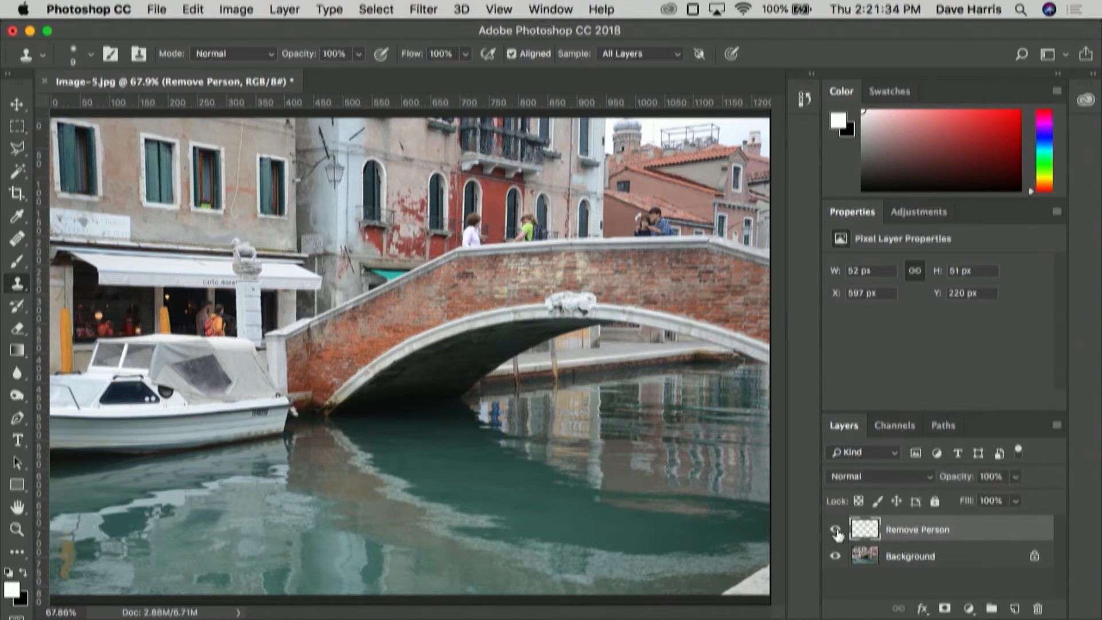
{"action": "left_click", "coordinate": [836, 531]}
{"action": "left_click", "coordinate": [836, 531]}
{"action": "left_click", "coordinate": [837, 531]}
{"action": "left_click", "coordinate": [836, 531]}
{"action": "left_click", "coordinate": [836, 531]}
{"action": "left_click", "coordinate": [836, 531]}
{"action": "left_click", "coordinate": [836, 531]}
{"action": "left_click", "coordinate": [836, 531]}
{"action": "left_click", "coordinate": [837, 531]}
{"action": "left_click", "coordinate": [836, 531]}
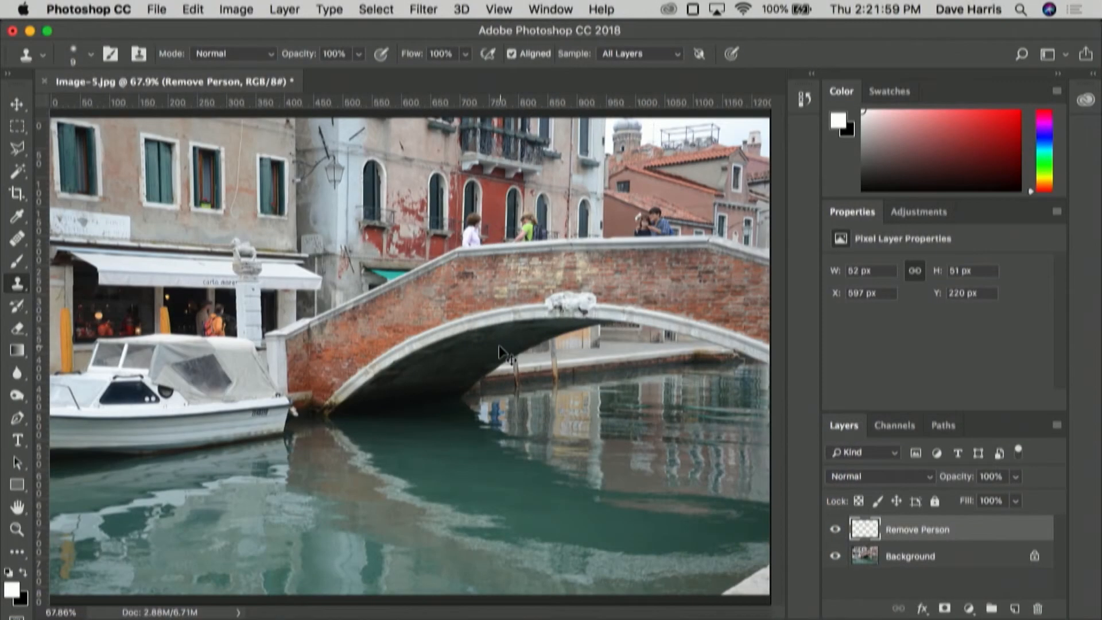
Step: Examine the other people standing along the top of the bridge up close
{"action": "key", "text": "super+equal"}
{"action": "key", "text": "super+equal"}
{"action": "left_click_drag", "start_coordinate": [492, 351], "coordinate": [336, 548]}
{"action": "left_click_drag", "start_coordinate": [521, 280], "coordinate": [450, 297]}
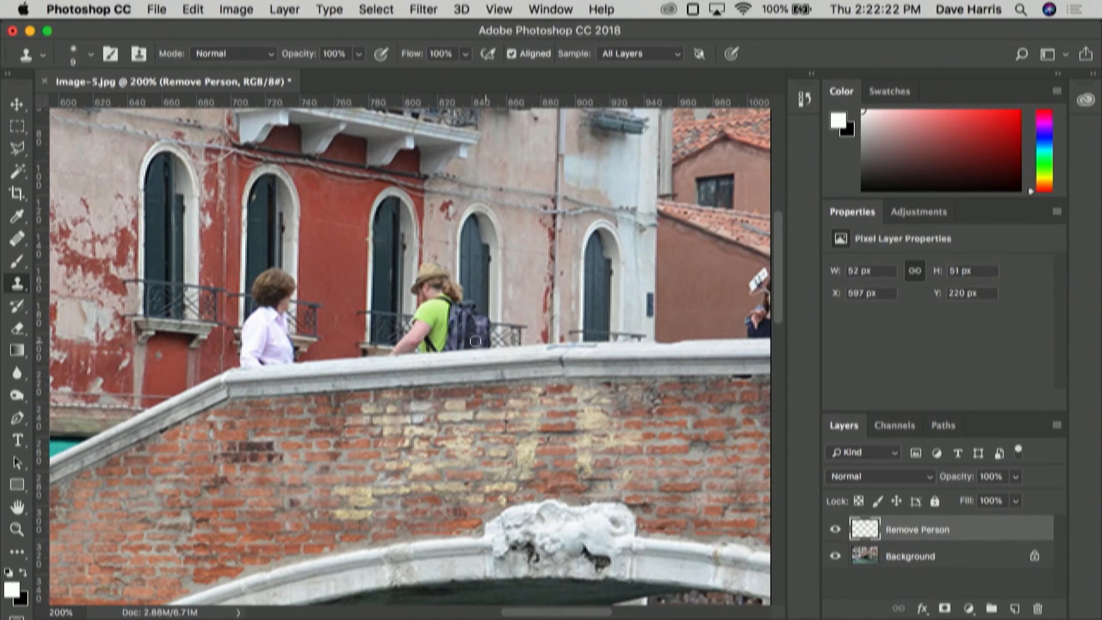
{"action": "scroll", "coordinate": [476, 341], "scroll_direction": "right", "scroll_amount": 10}
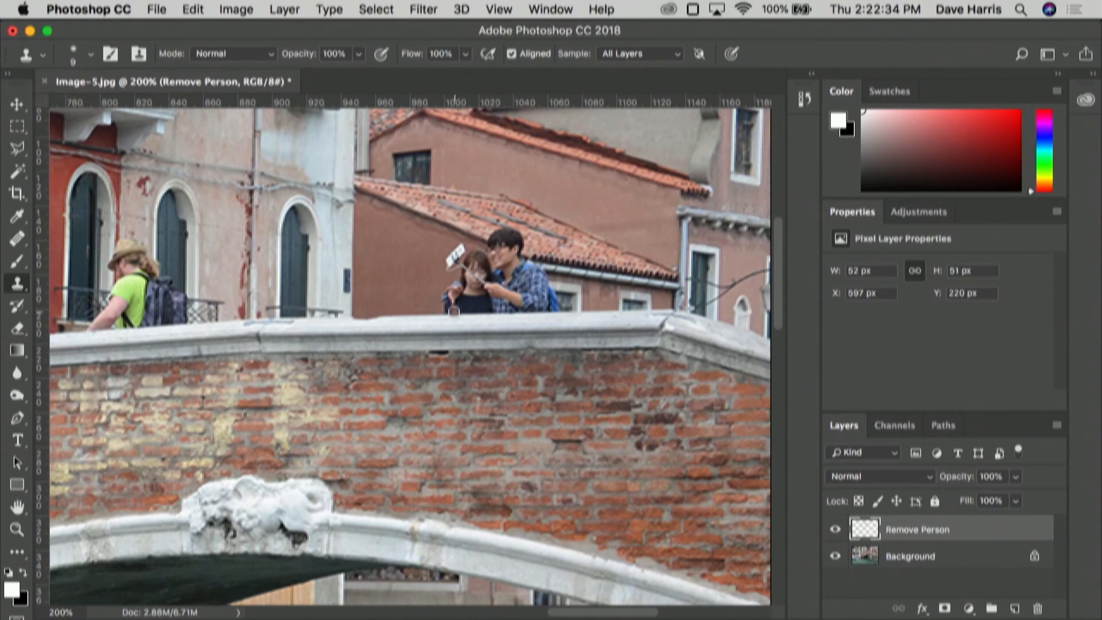
{"action": "key", "text": "super+minus"}
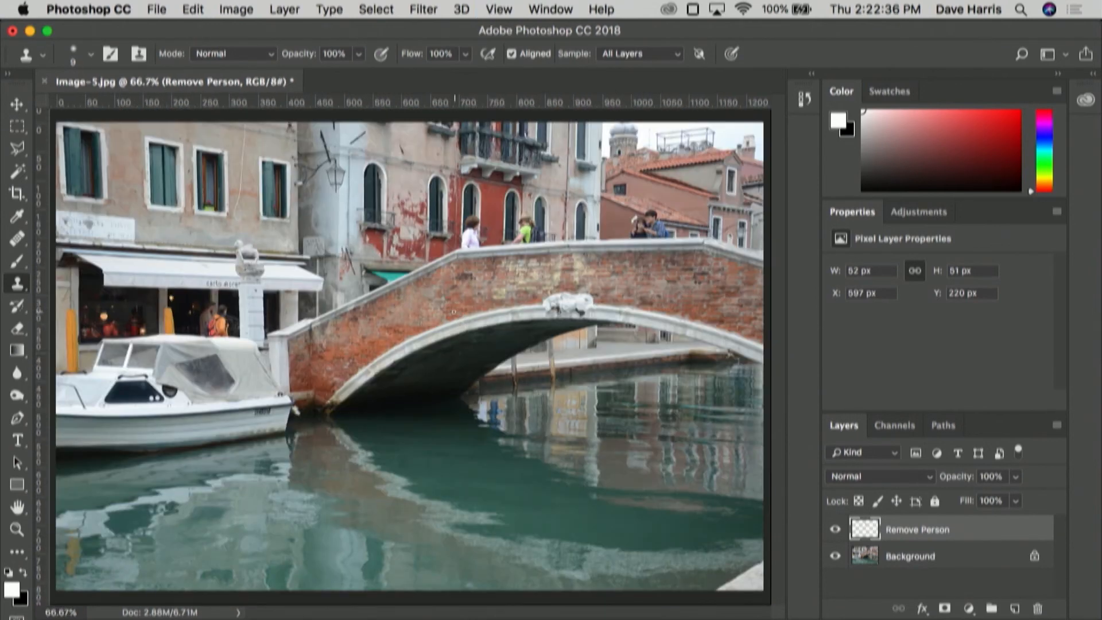